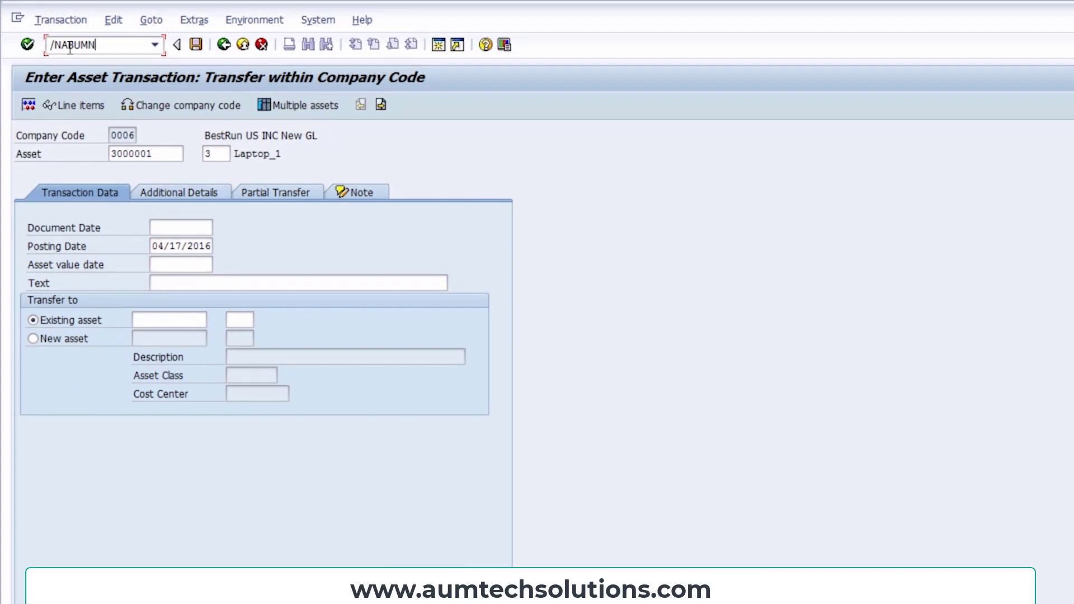
pyautogui.press('Return')
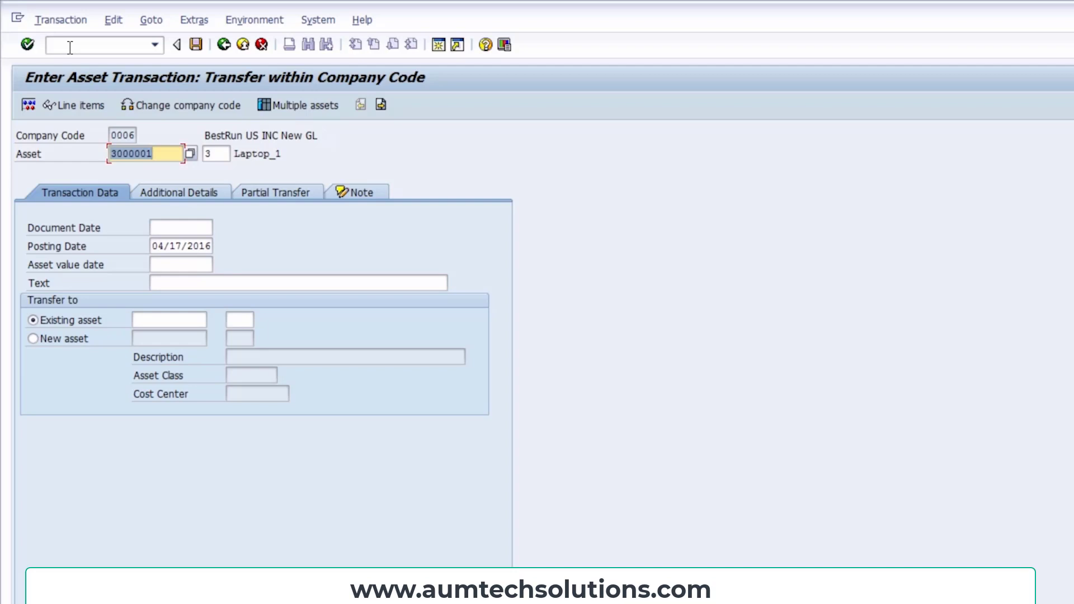
pyautogui.write('/N')
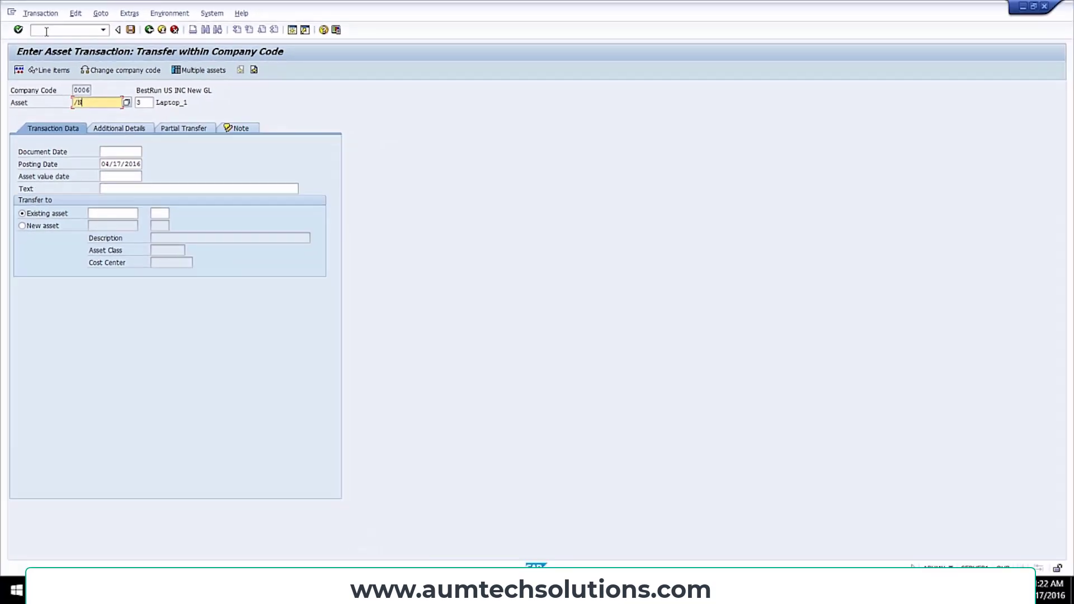
pyautogui.write('AS01')
pyautogui.press('Return')
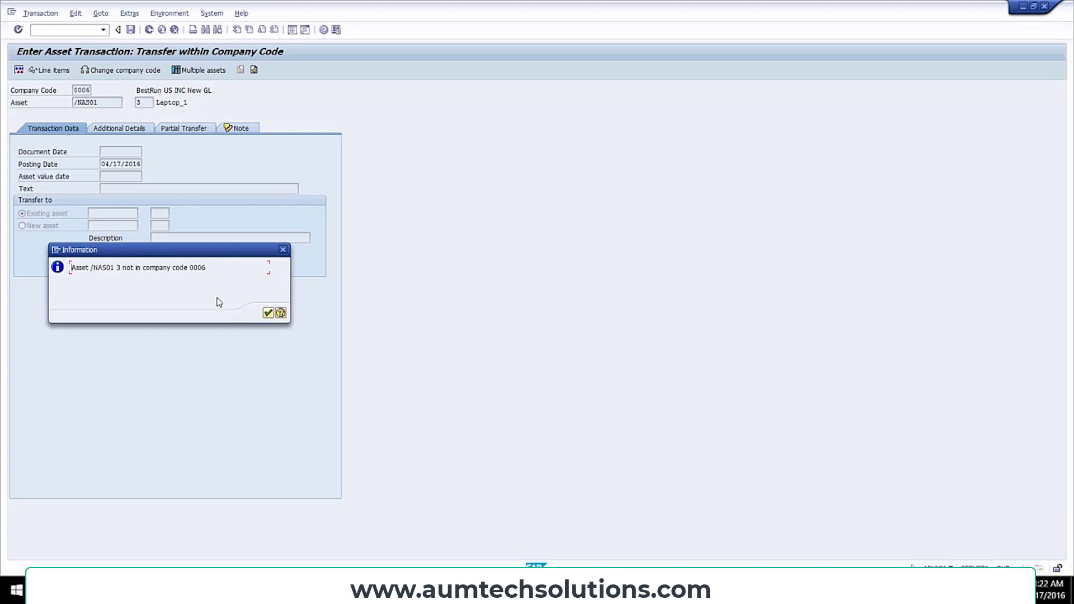
pyautogui.click(269, 313)
pyautogui.click(50, 32)
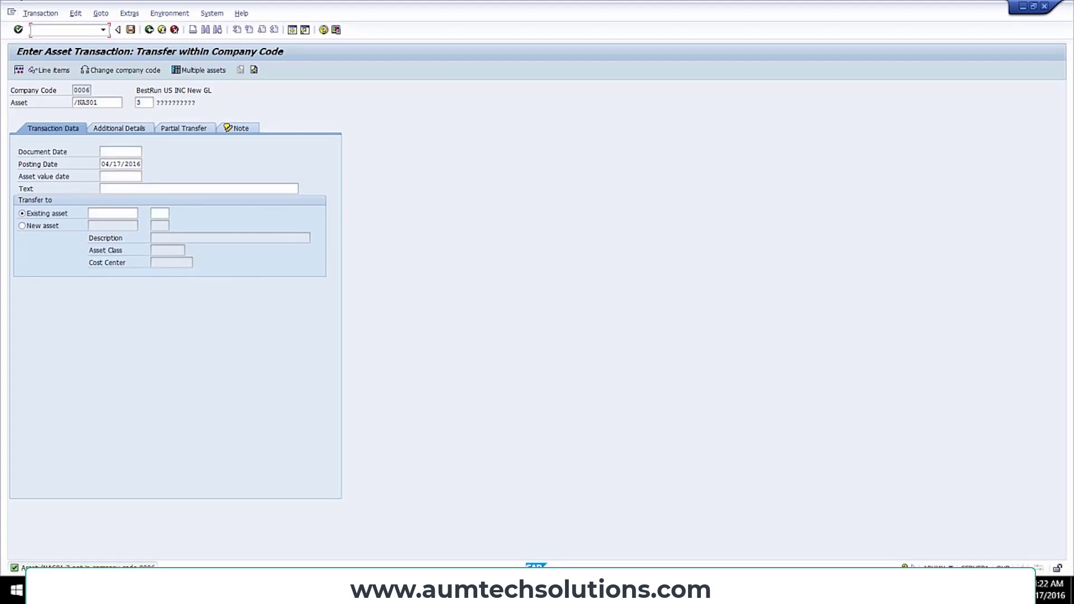
pyautogui.press('XF86AudioMute')
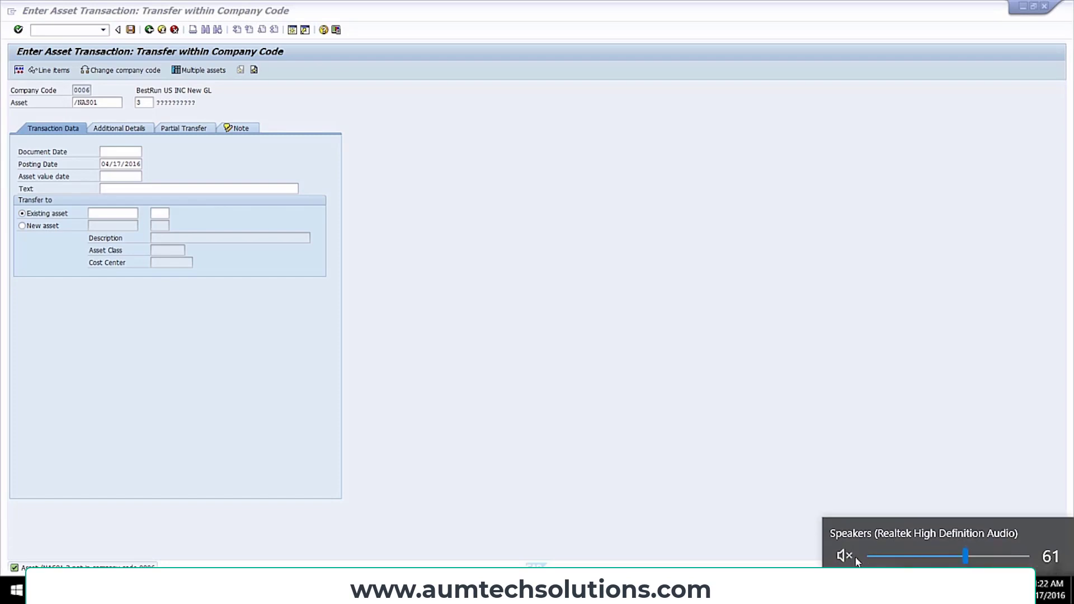
# - Open the Create Asset transaction with the command /NAS01
pyautogui.click(44, 29)
pyautogui.write('/N')
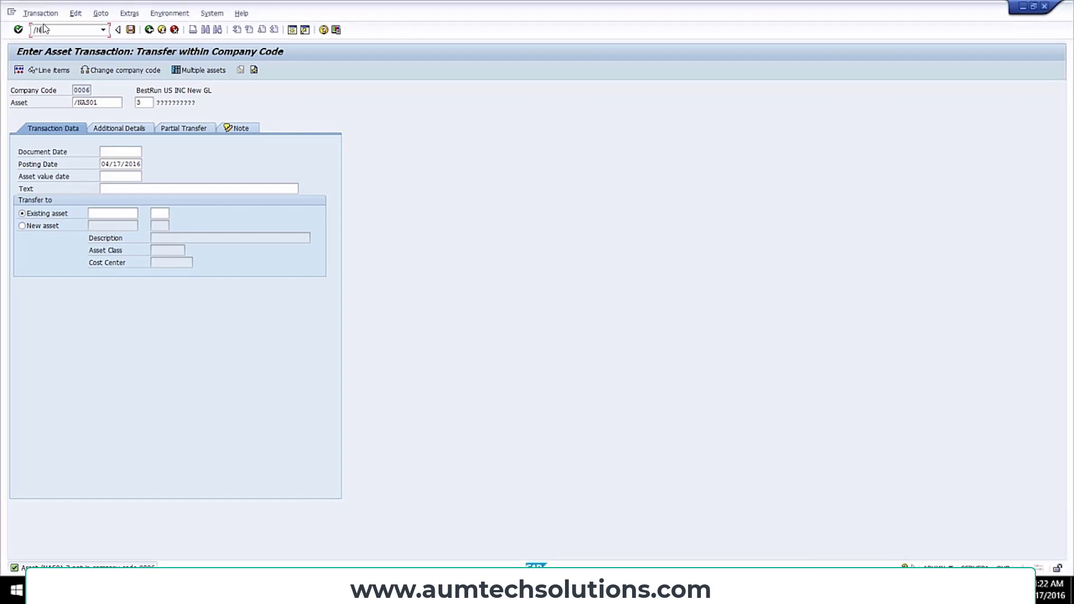
pyautogui.write('AS01')
pyautogui.press('Return')
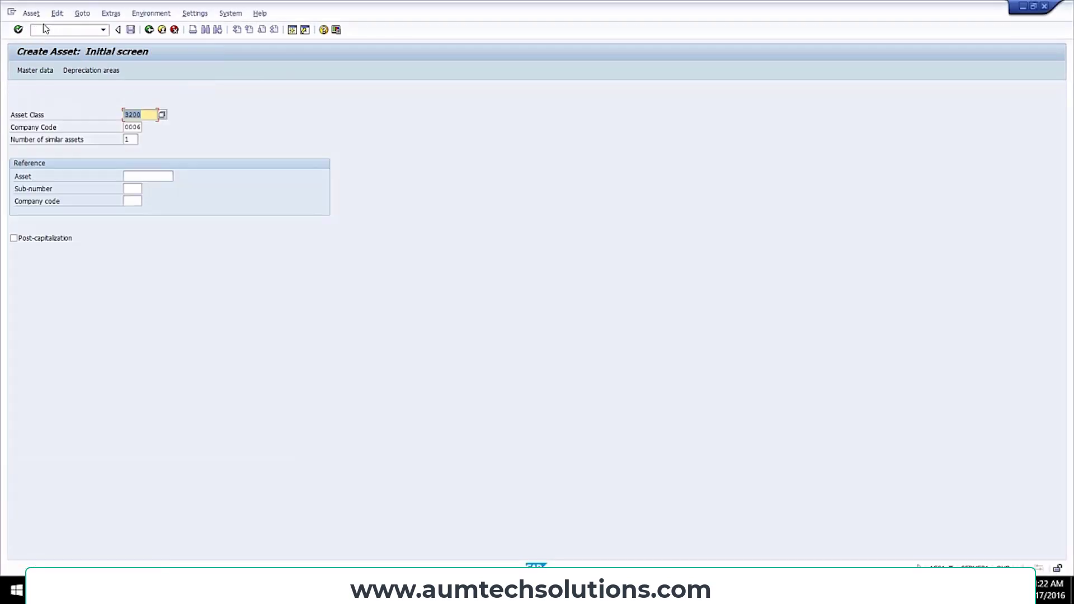
# - Choose asset class 3000, Fixture and fittings, from company code 0006's class list and proceed to the master data
pyautogui.click(162, 114)
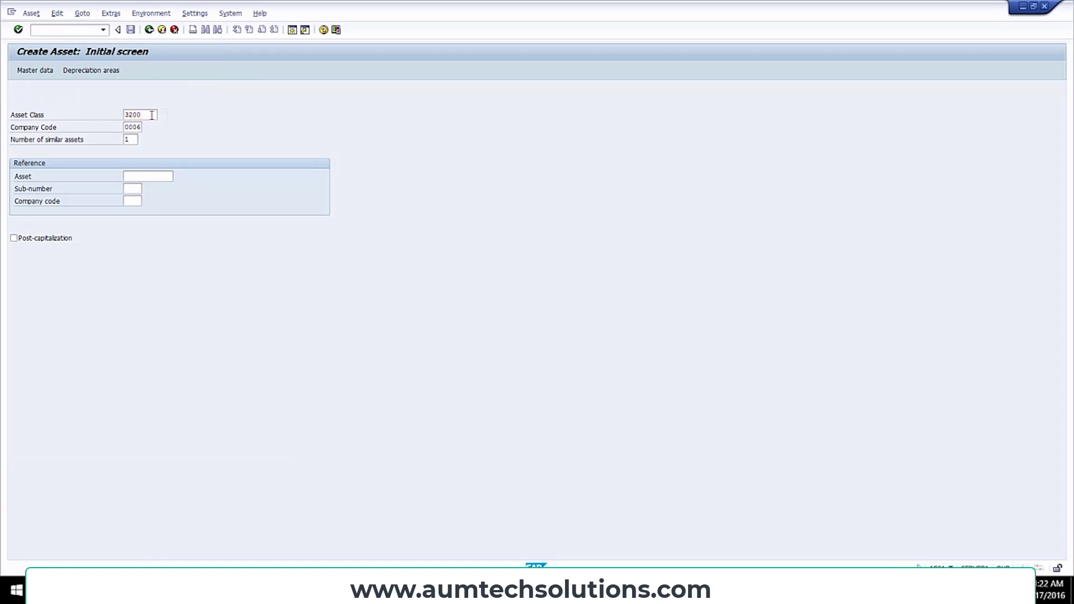
pyautogui.click(353, 263)
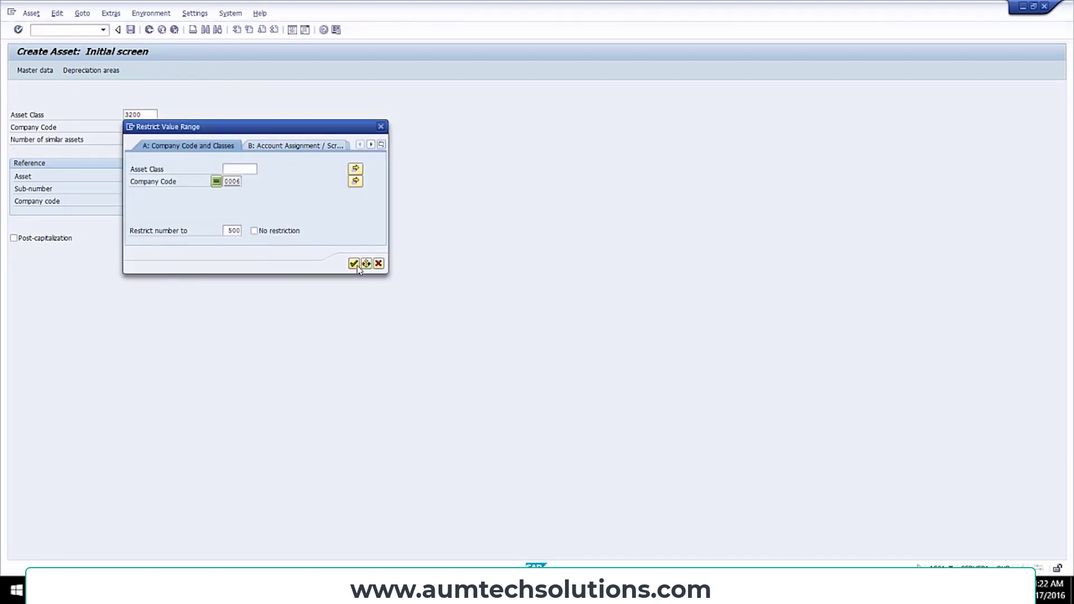
pyautogui.click(138, 260)
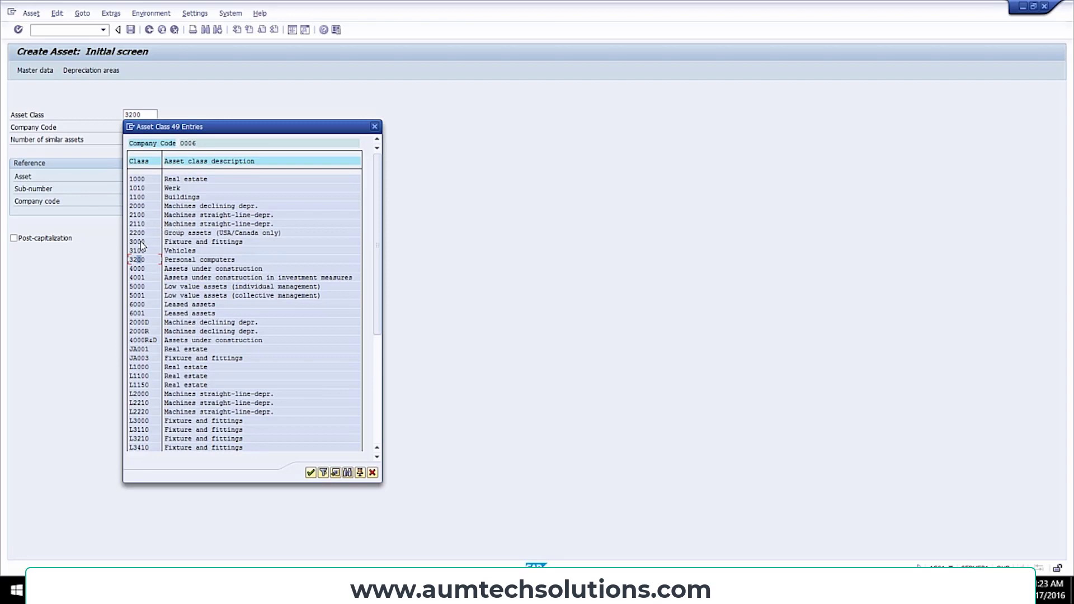
pyautogui.doubleClick(138, 242)
pyautogui.click(147, 114)
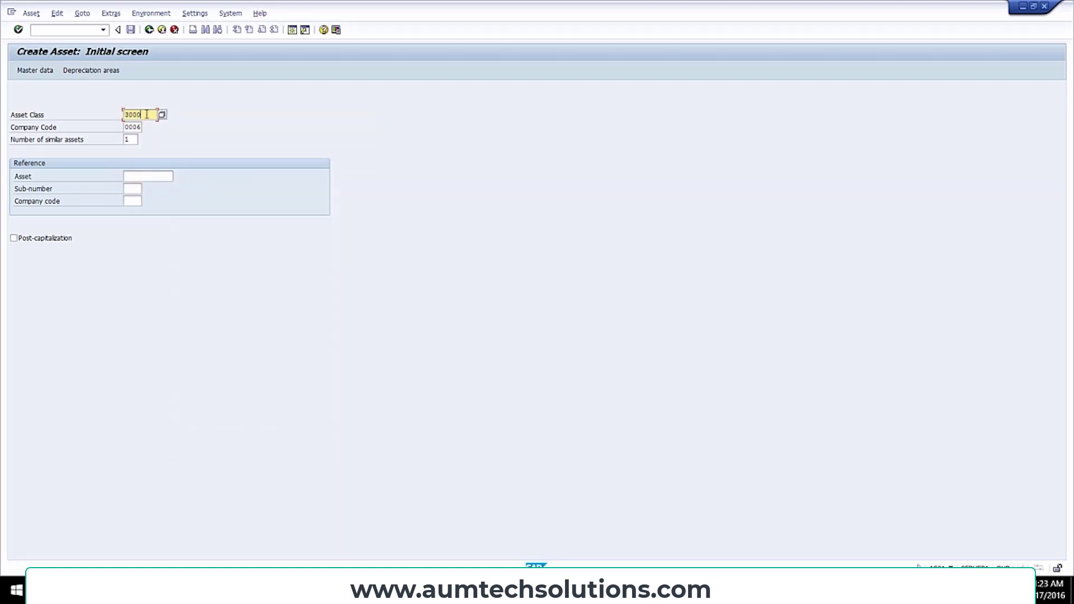
pyautogui.click(134, 140)
pyautogui.press('Return')
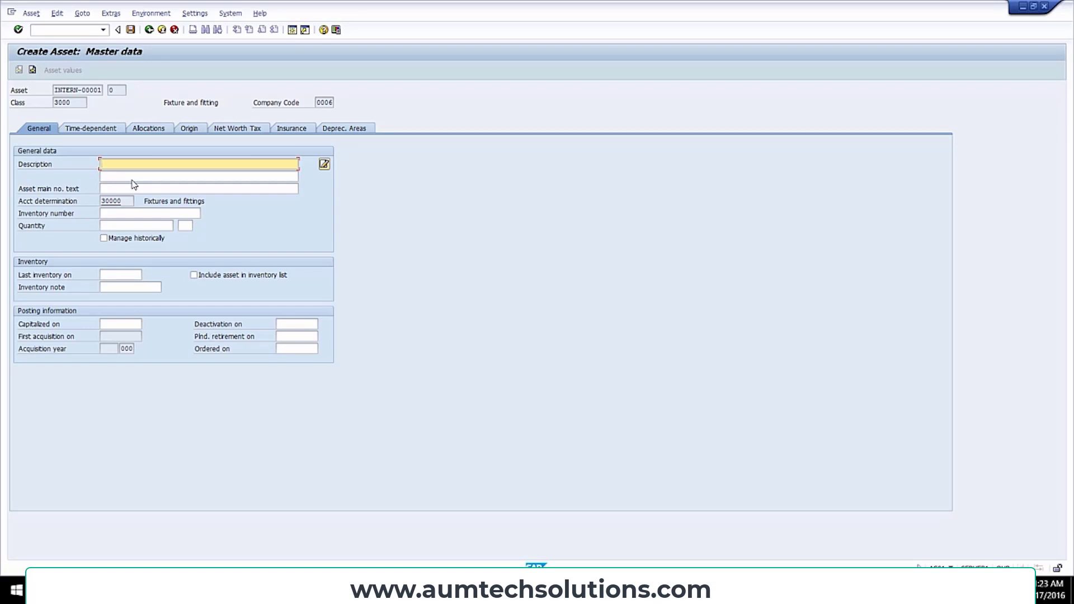
# - Describe the new asset as Office Table and assign it to cost center 6_1000
pyautogui.write('Office Table')
pyautogui.click(124, 200)
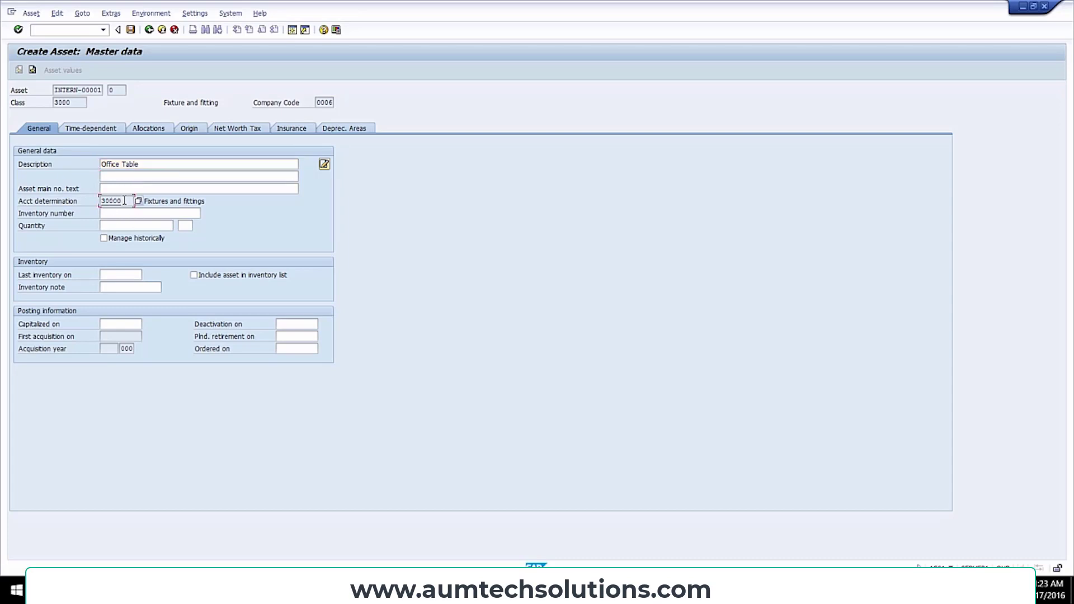
pyautogui.click(104, 132)
pyautogui.click(119, 177)
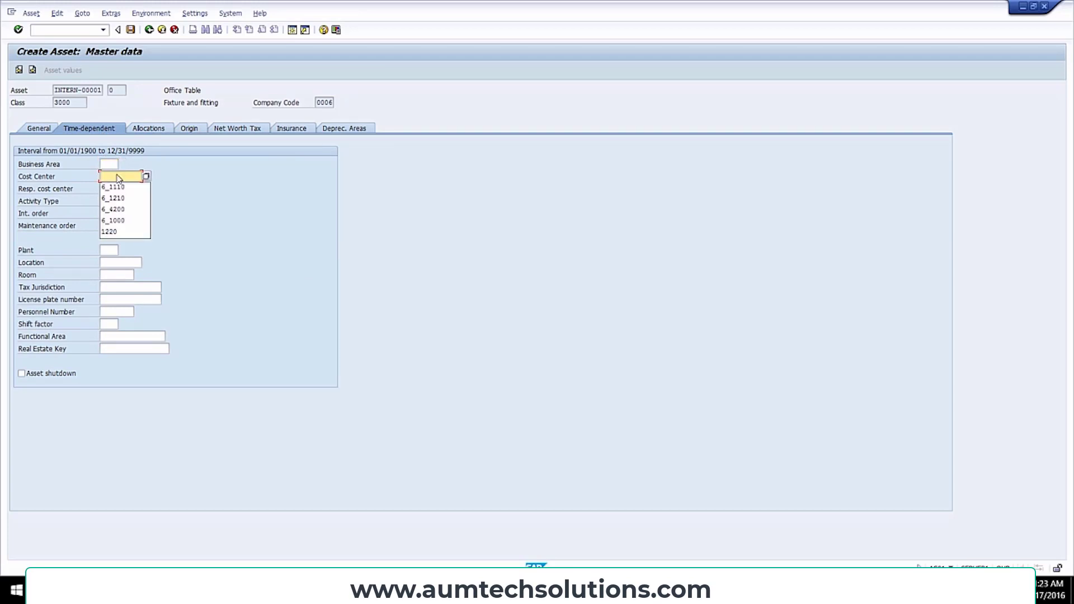
pyautogui.click(129, 221)
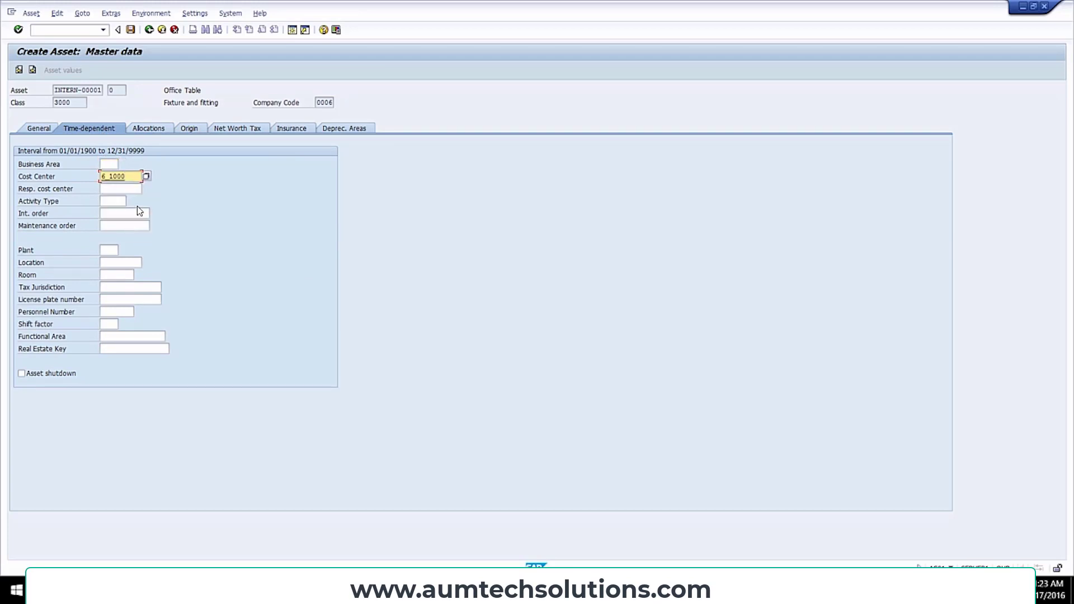
# - Review the new asset's depreciation areas and save the asset
pyautogui.press('Return')
pyautogui.click(352, 130)
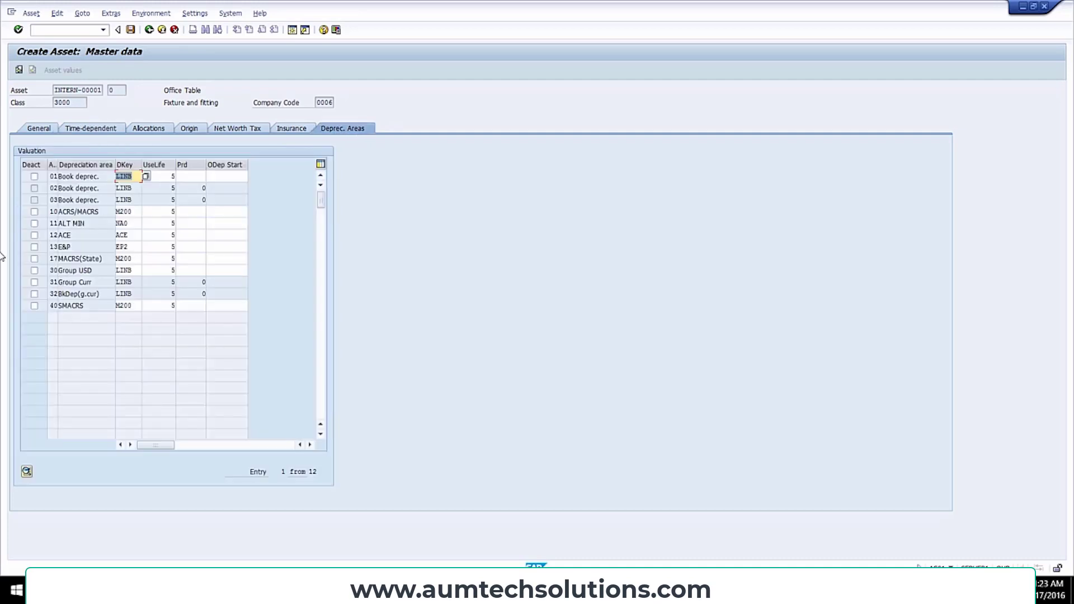
pyautogui.click(131, 32)
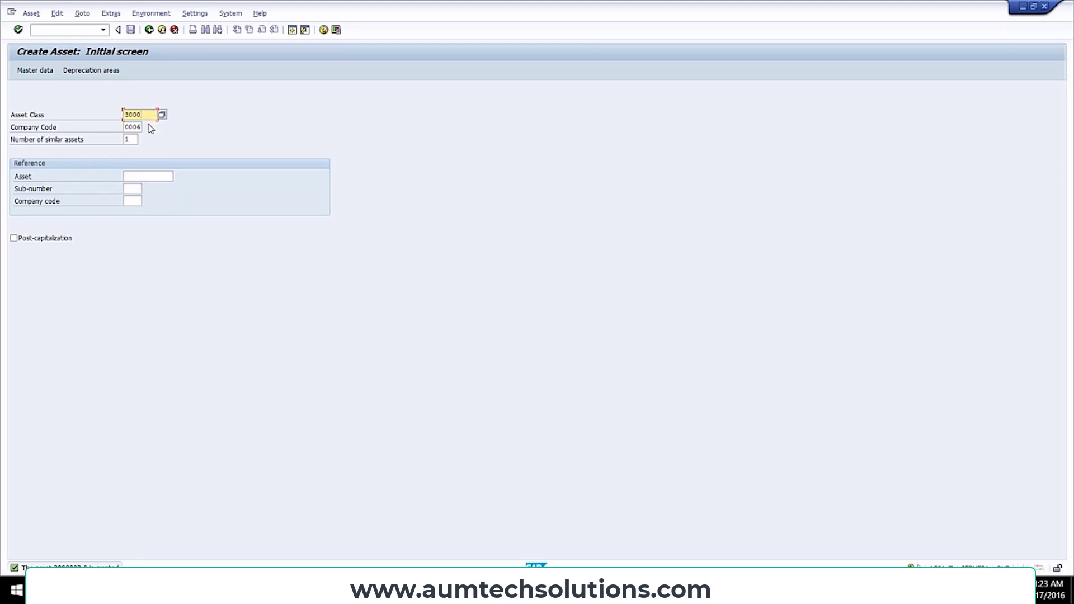
# - Open the intra-company asset transfer transaction with the command /nabumn
pyautogui.click(64, 34)
pyautogui.write('/nabumn')
pyautogui.press('Return')
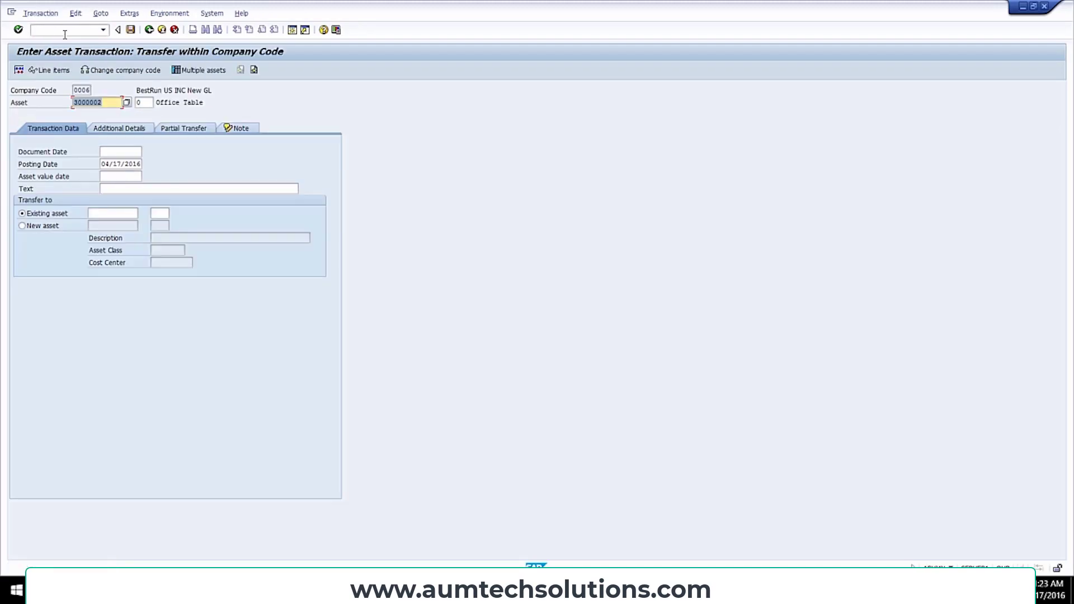
# - Select the Laptop_1 main asset 3000001, sub-number 0, from the asset value list as the asset to transfer
pyautogui.click(110, 102)
pyautogui.click(126, 102)
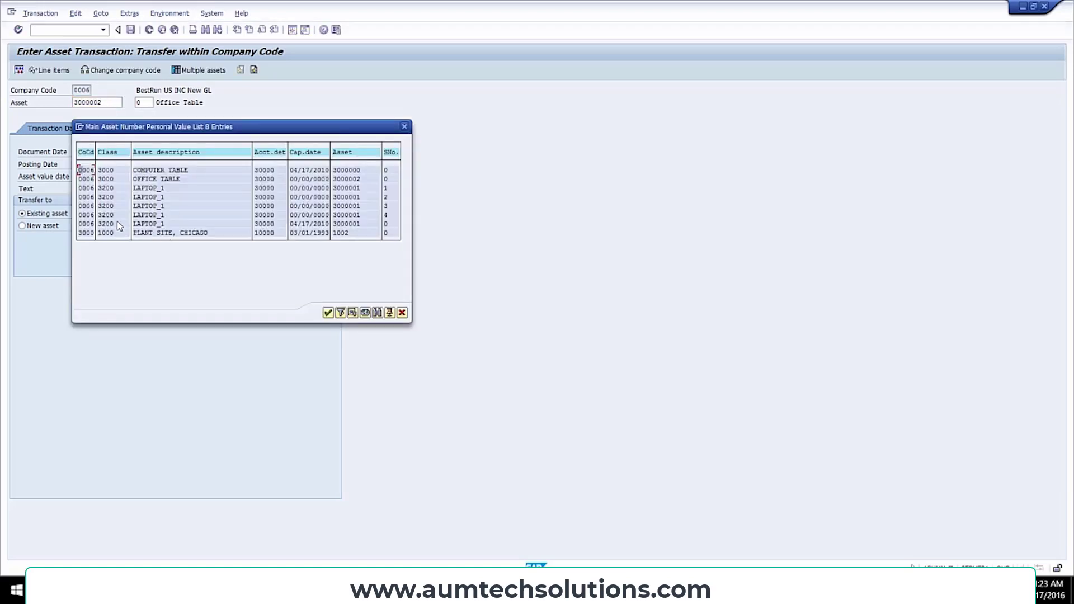
pyautogui.click(347, 171)
pyautogui.click(343, 180)
pyautogui.click(143, 189)
pyautogui.click(146, 224)
pyautogui.doubleClick(145, 225)
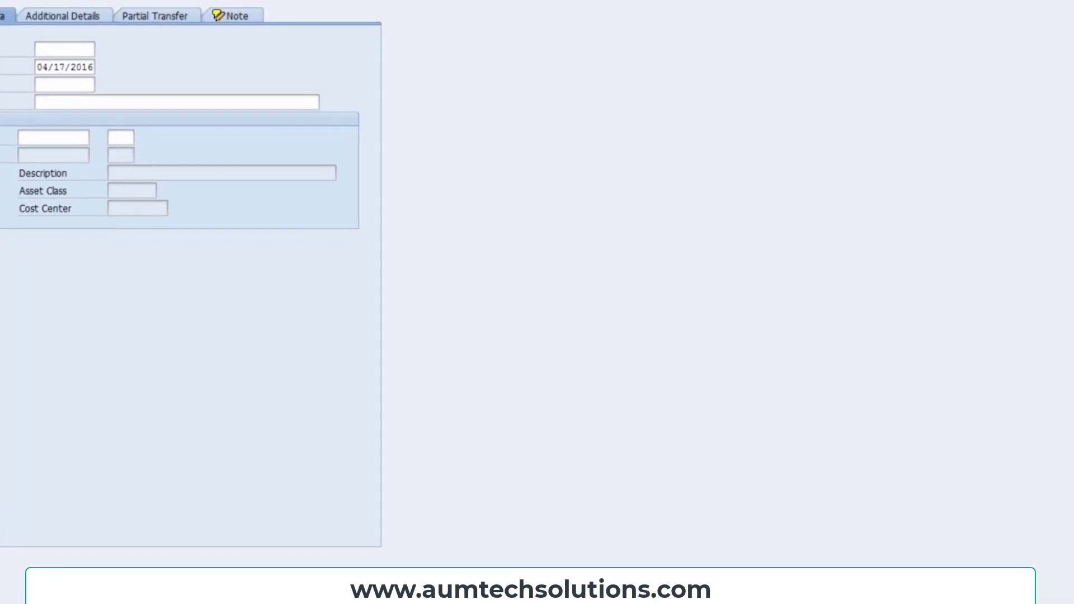
# - Set both the document date and the posting date of the transfer to 04/17/2010
pyautogui.click(111, 156)
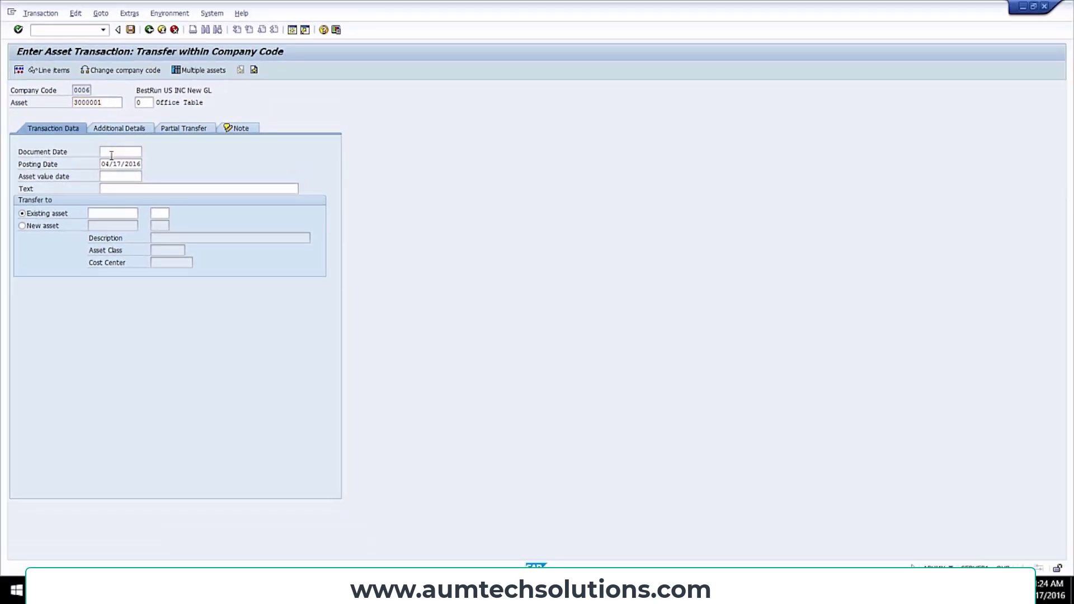
pyautogui.click(147, 151)
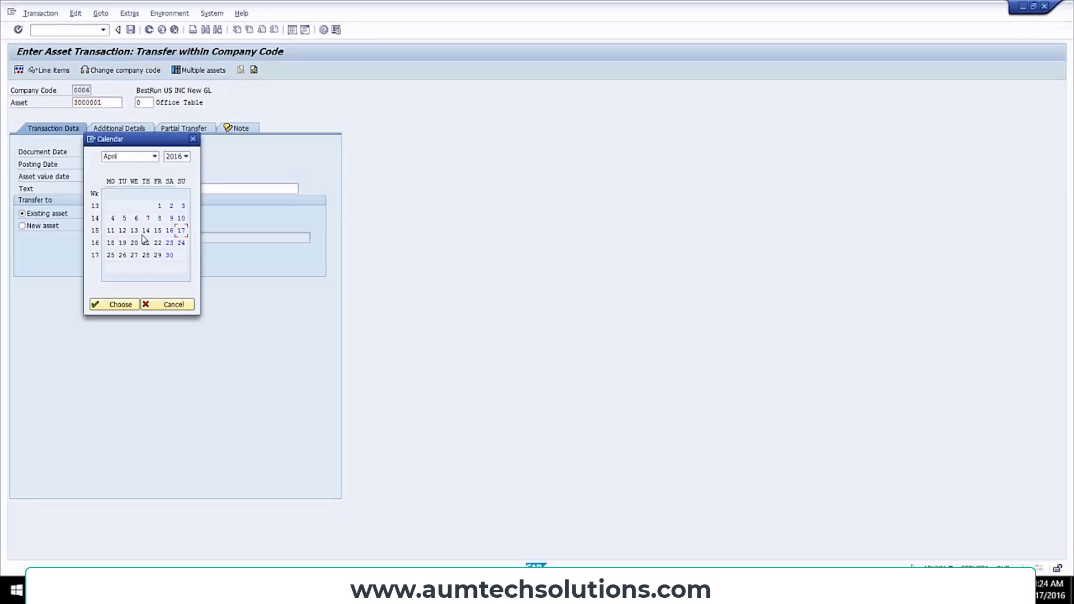
pyautogui.click(115, 308)
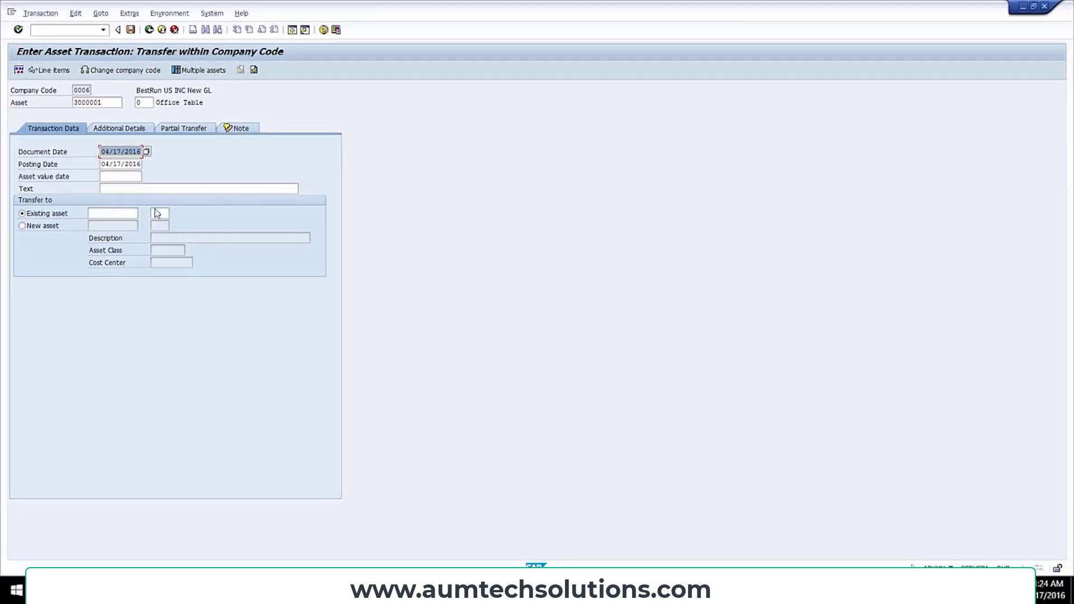
pyautogui.click(137, 152)
pyautogui.click(139, 164)
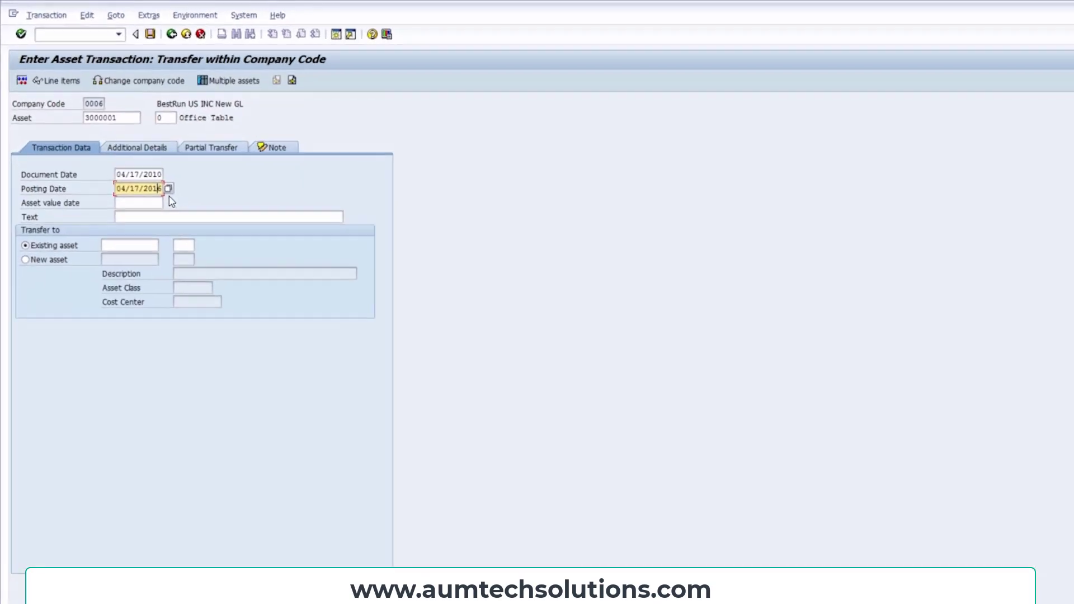
pyautogui.press('Delete')
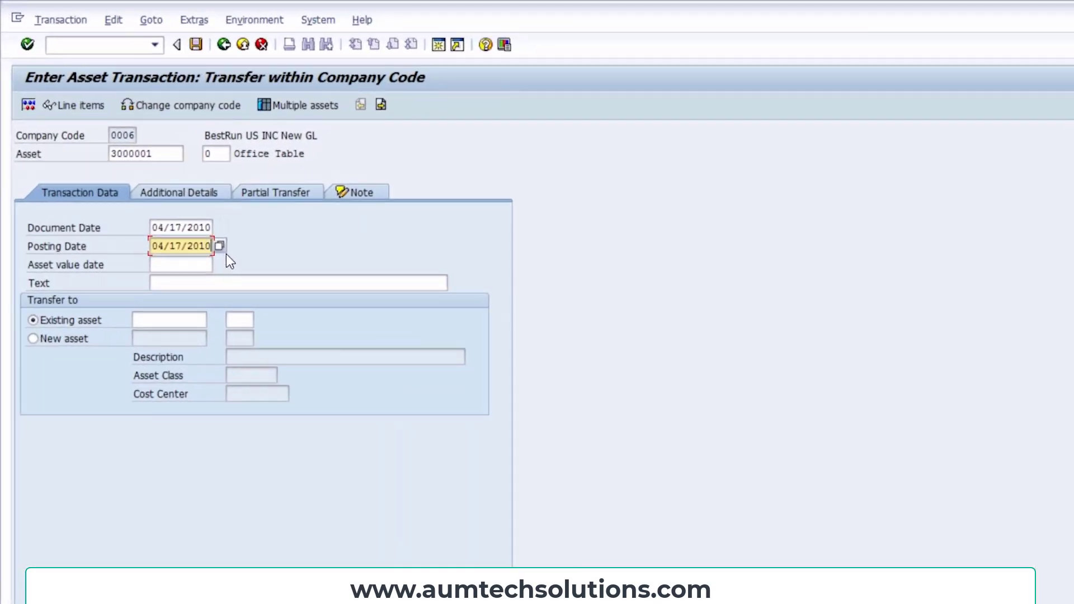
# - Set the asset value date of the transfer to 04/17/2010
pyautogui.click(191, 263)
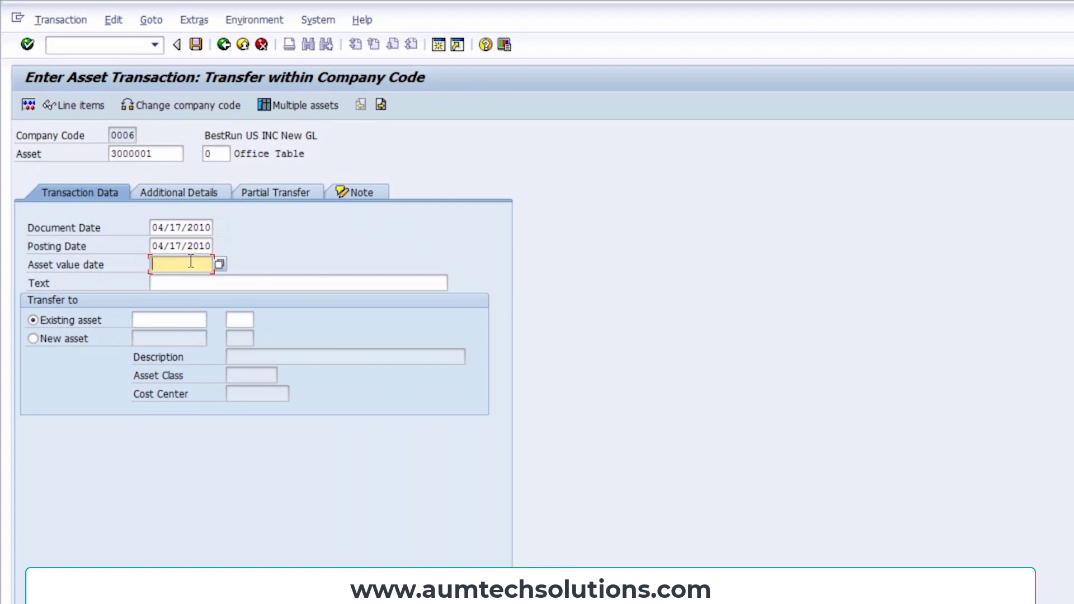
pyautogui.click(220, 264)
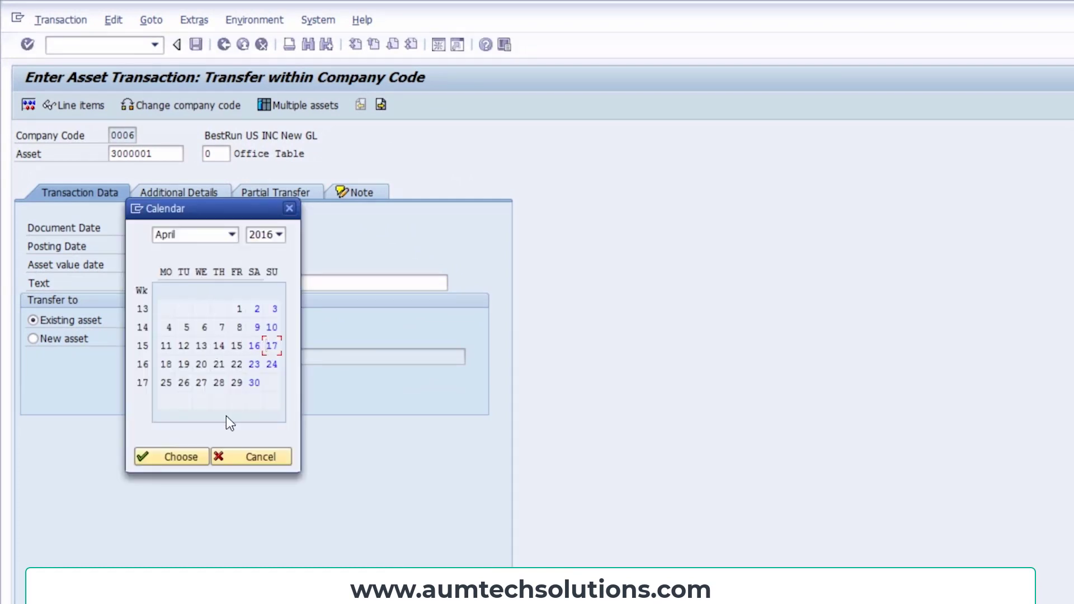
pyautogui.click(200, 458)
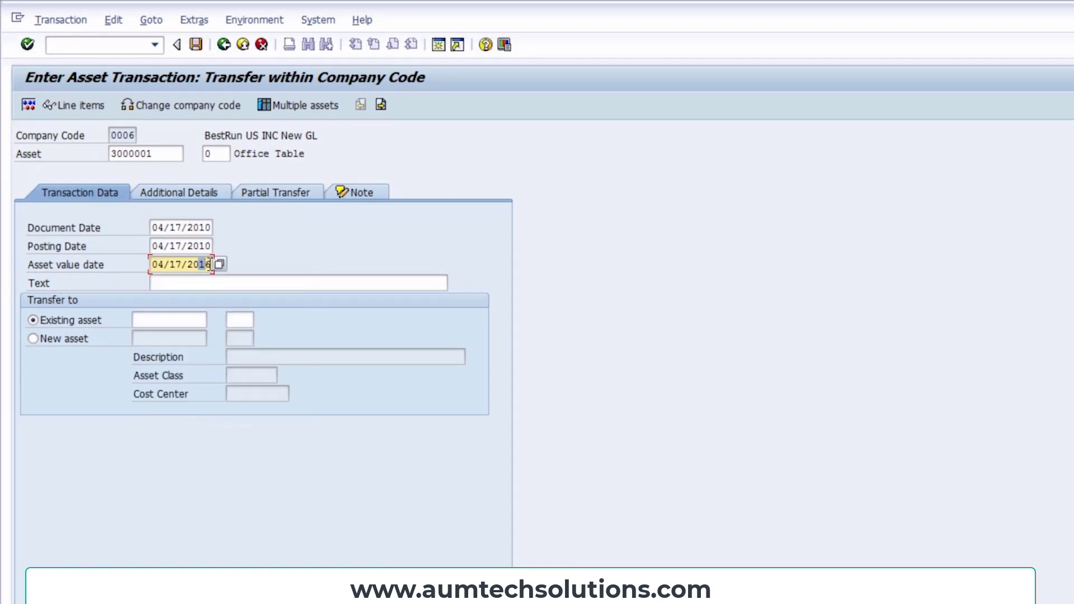
pyautogui.press('Delete')
pyautogui.write('0')
# - Enter "Intra Company Asset Transfer" as the transaction text
pyautogui.click(174, 284)
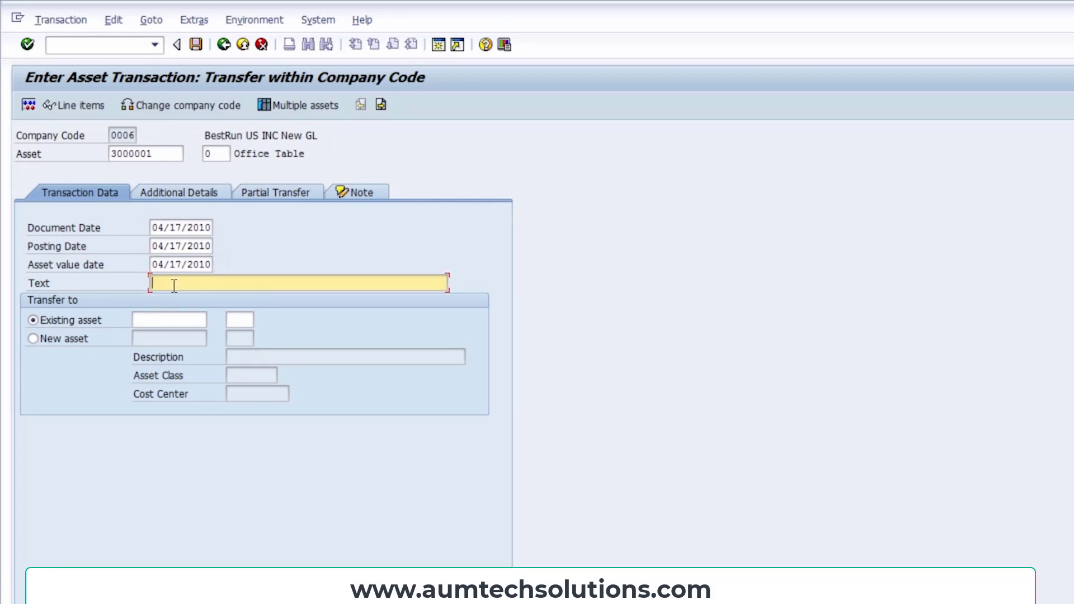
pyautogui.write('Intra Company Asset Tran')
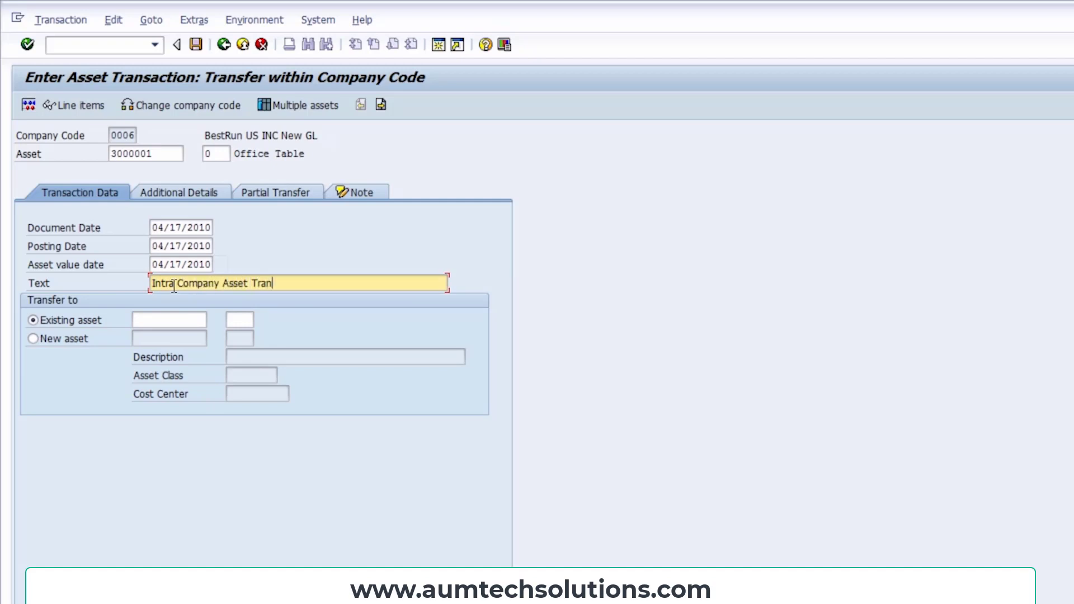
pyautogui.write('sfer')
# - Choose existing asset 3000000, sub-number 0 (Computer Table), as the transfer target and validate the entries
pyautogui.click(149, 315)
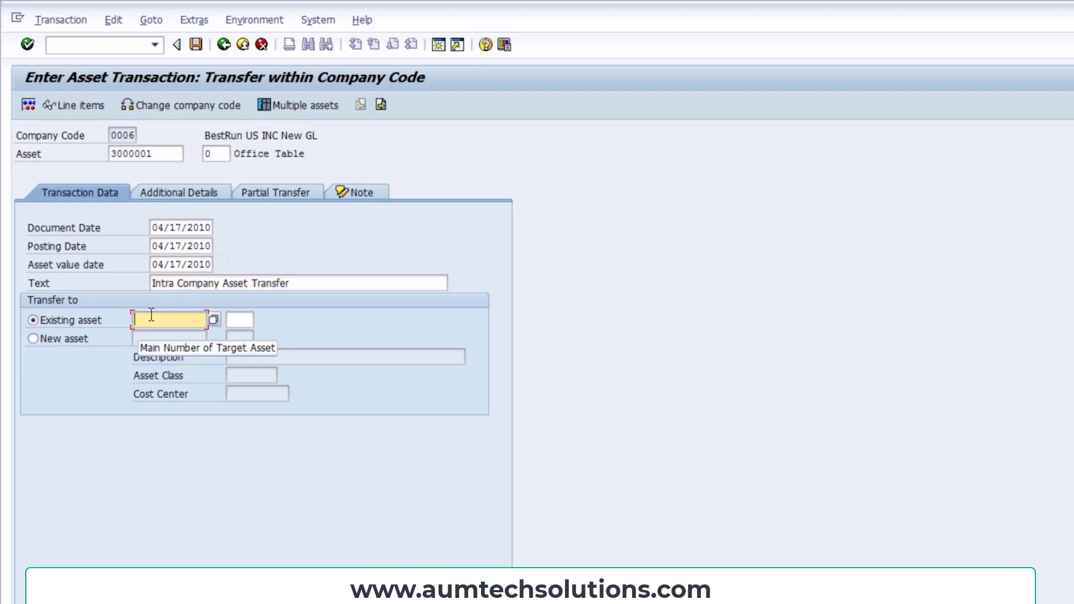
pyautogui.press('F4')
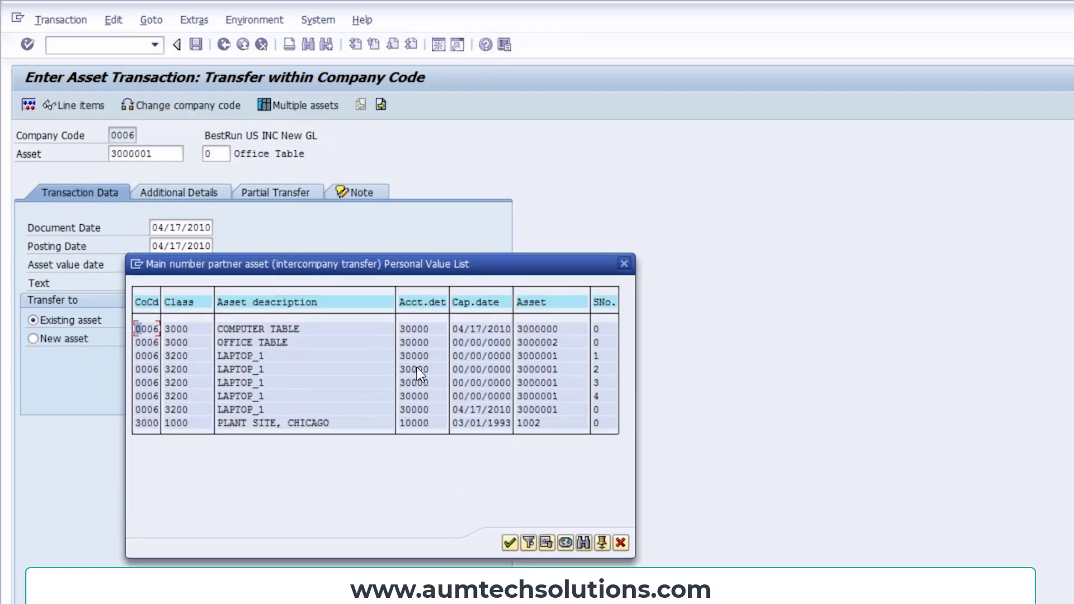
pyautogui.click(268, 330)
pyautogui.click(182, 327)
pyautogui.doubleClick(183, 328)
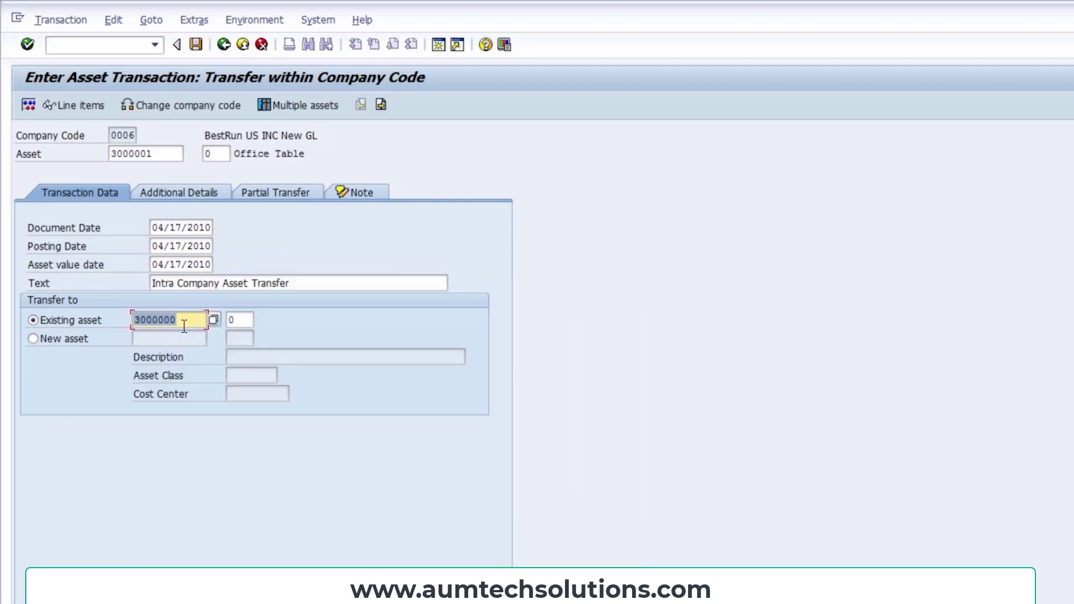
pyautogui.click(245, 320)
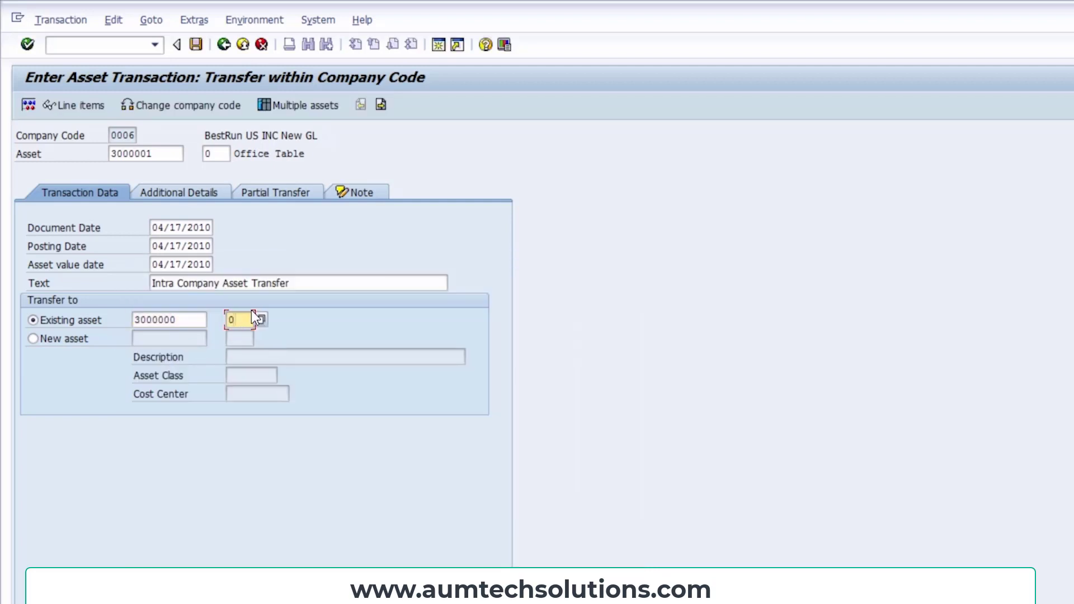
pyautogui.press('Return')
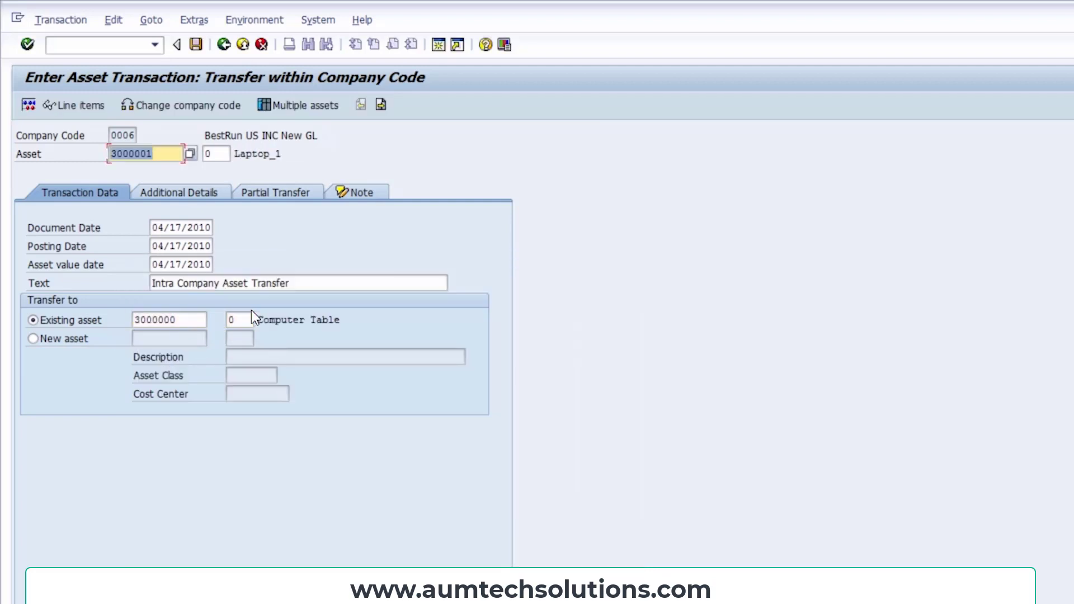
# - Review the transfer's additional details and partial transfer settings, and return to its transaction data
pyautogui.click(198, 189)
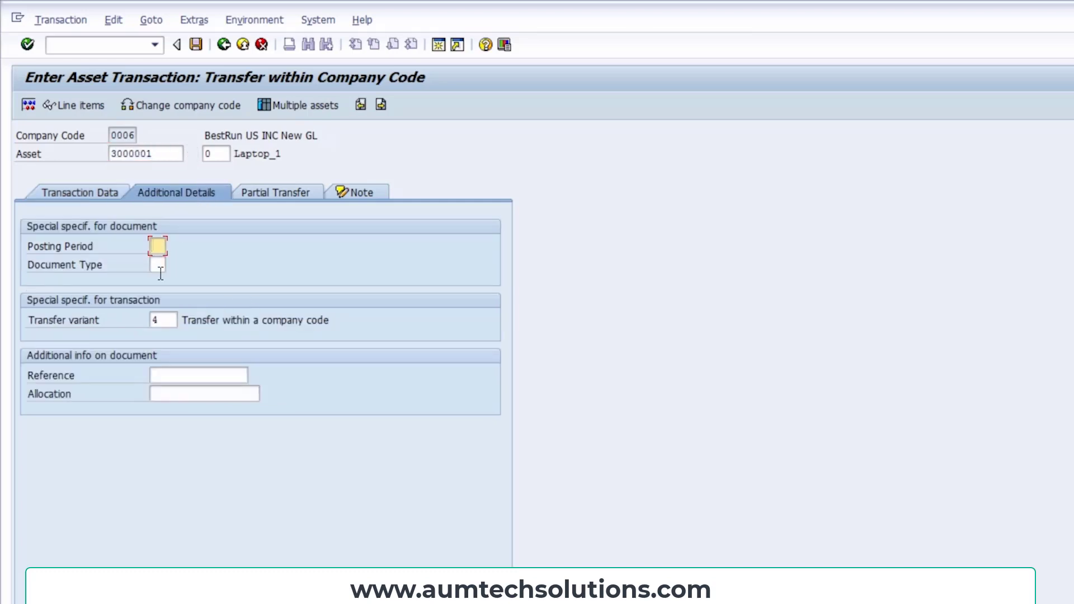
pyautogui.click(267, 194)
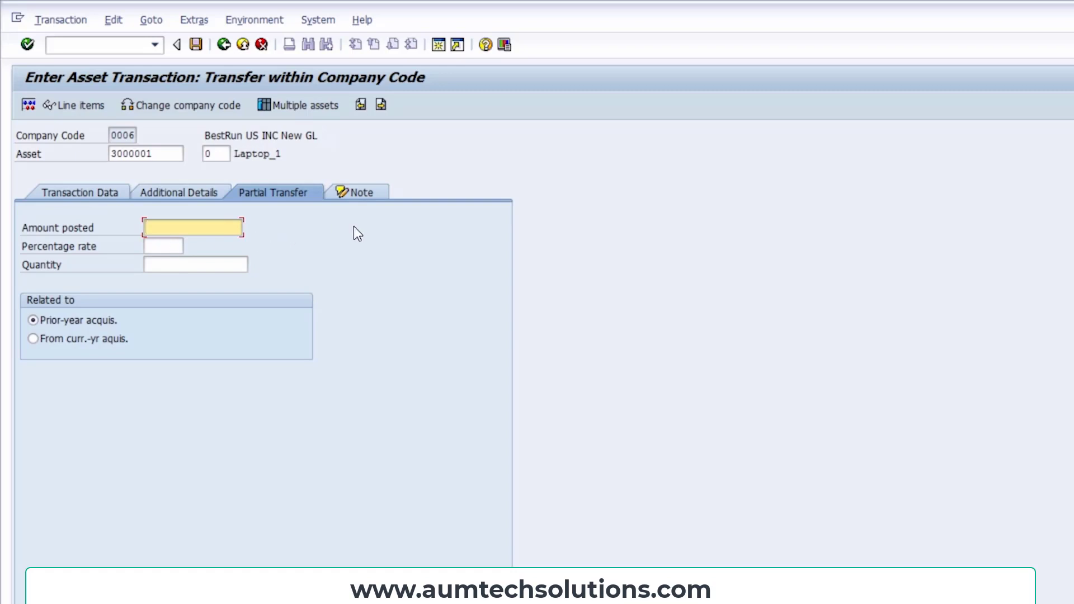
pyautogui.click(68, 194)
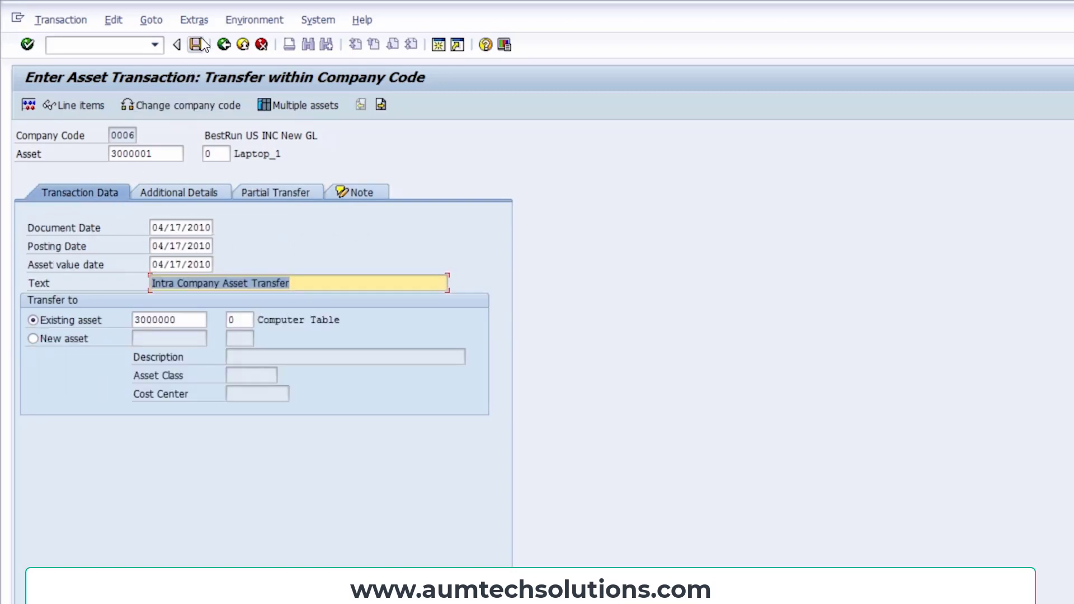
# - Simulate the line items of the Laptop_1 transfer document and post the transfer
pyautogui.click(28, 105)
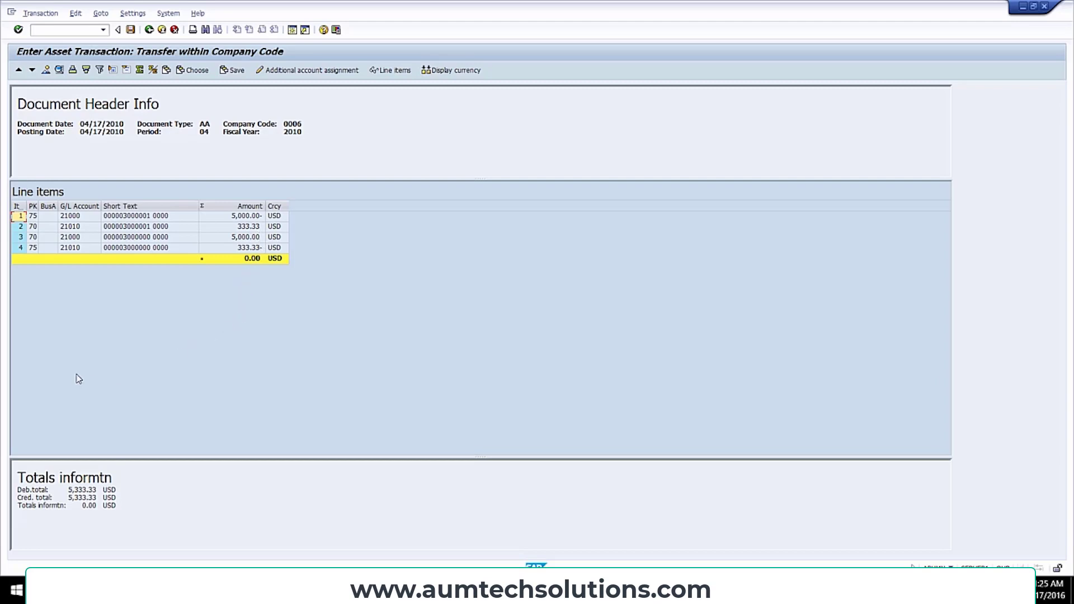
pyautogui.click(131, 30)
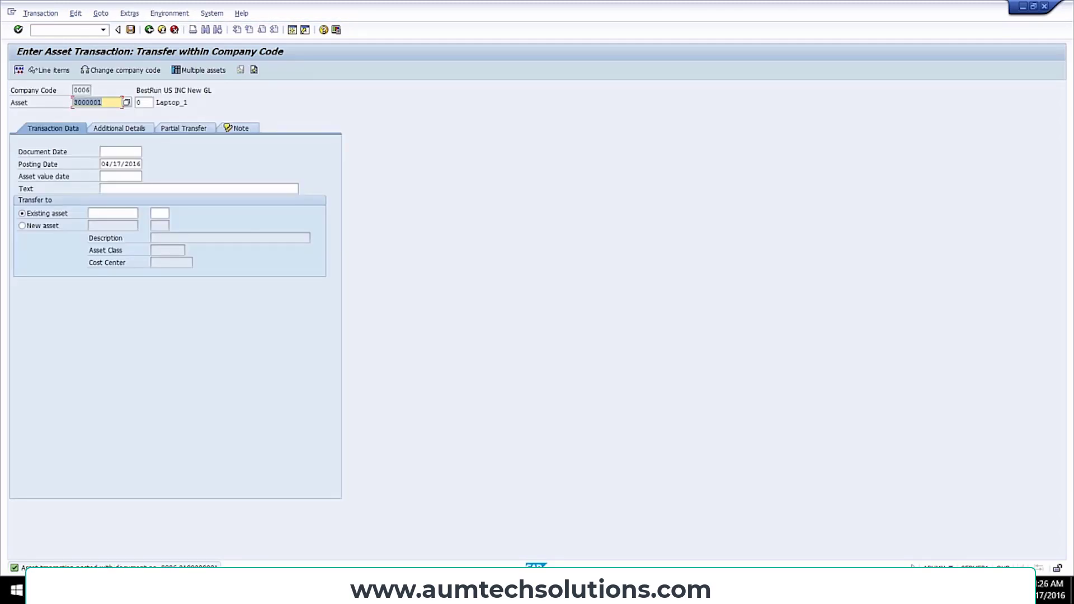
pyautogui.click(41, 13)
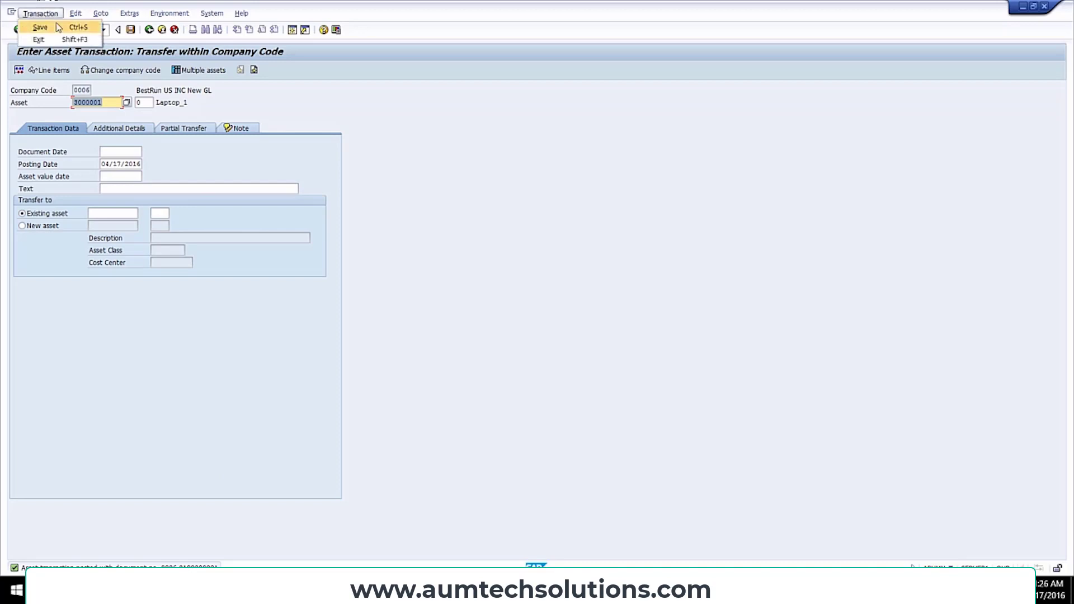
pyautogui.press('Escape')
# - Open the Asset Explorer with transaction code /naw01n to display the Laptop_1 asset
pyautogui.click(62, 33)
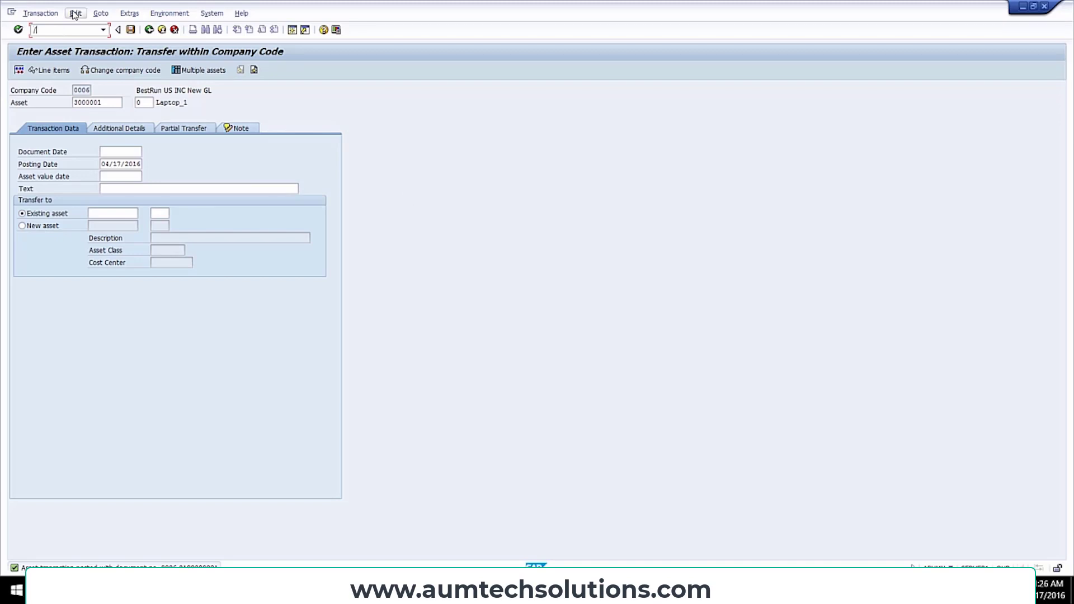
pyautogui.write('/naw01n')
pyautogui.press('Return')
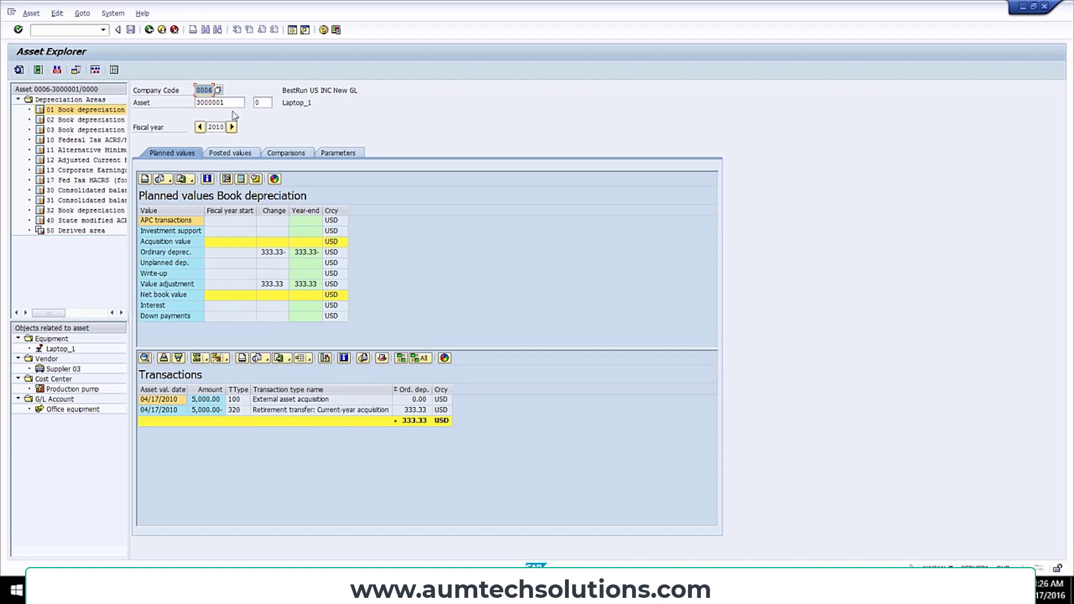
# - Widen the overview of depreciation areas and related objects, view the Laptop_1 equipment record, and return to the asset values
pyautogui.click(271, 104)
pyautogui.click(241, 105)
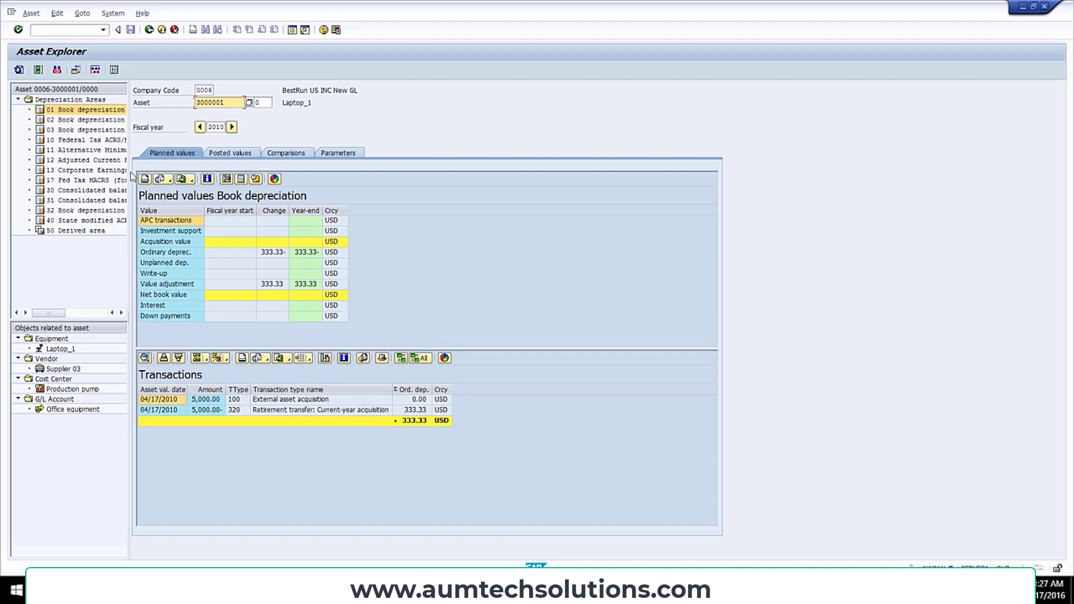
pyautogui.moveTo(131, 177); pyautogui.dragTo(227, 176)
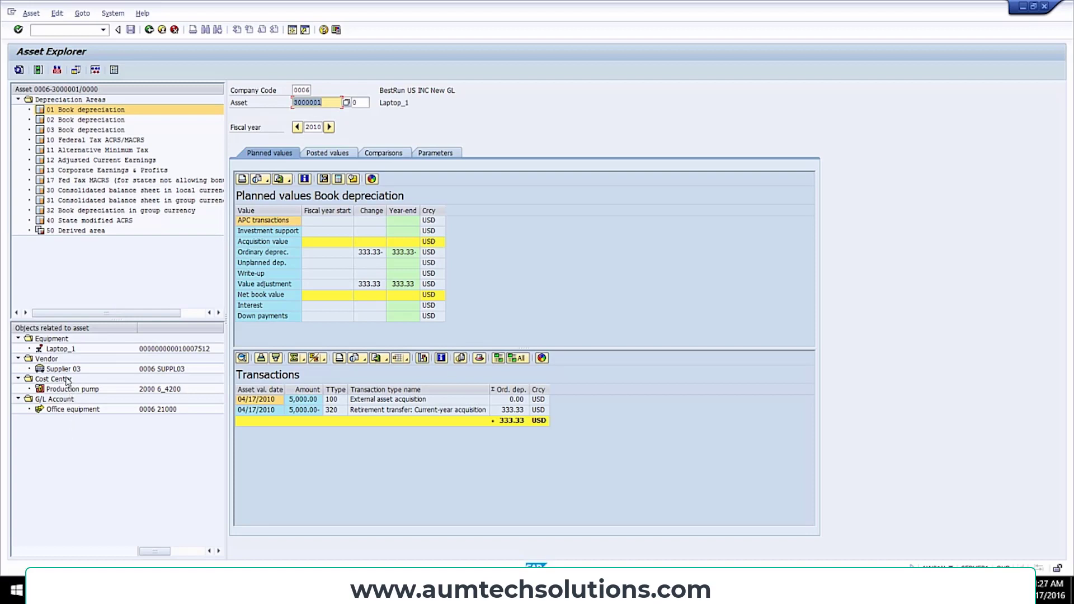
pyautogui.click(61, 349)
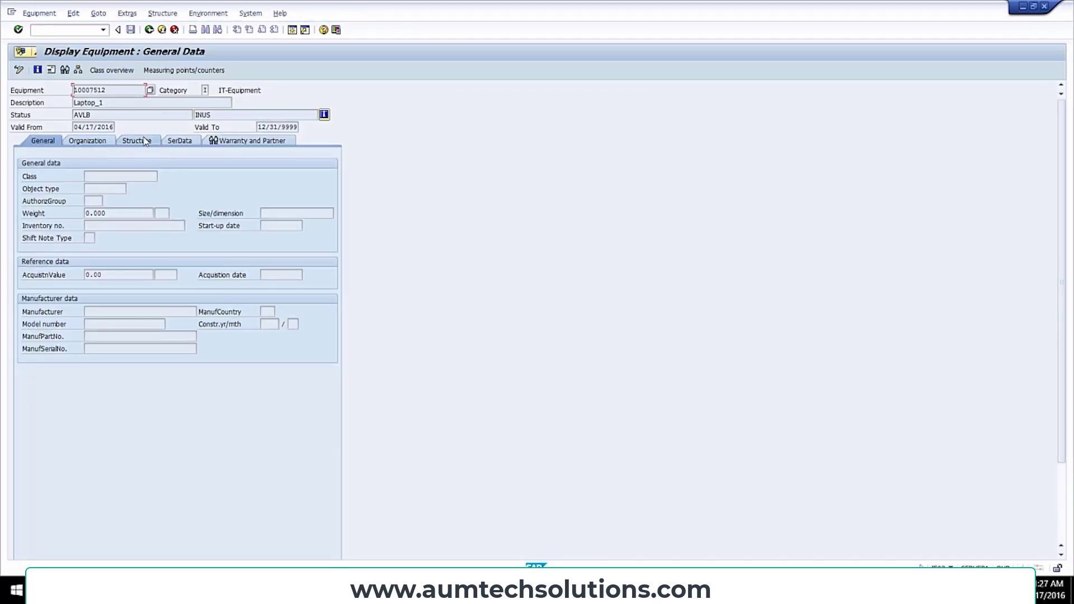
pyautogui.click(148, 29)
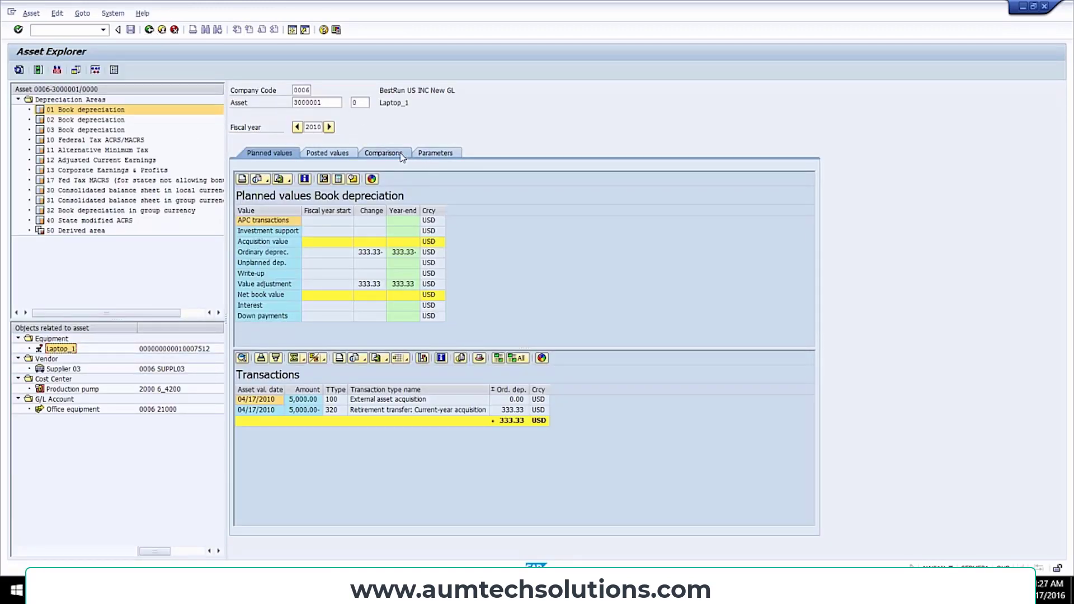
pyautogui.click(335, 104)
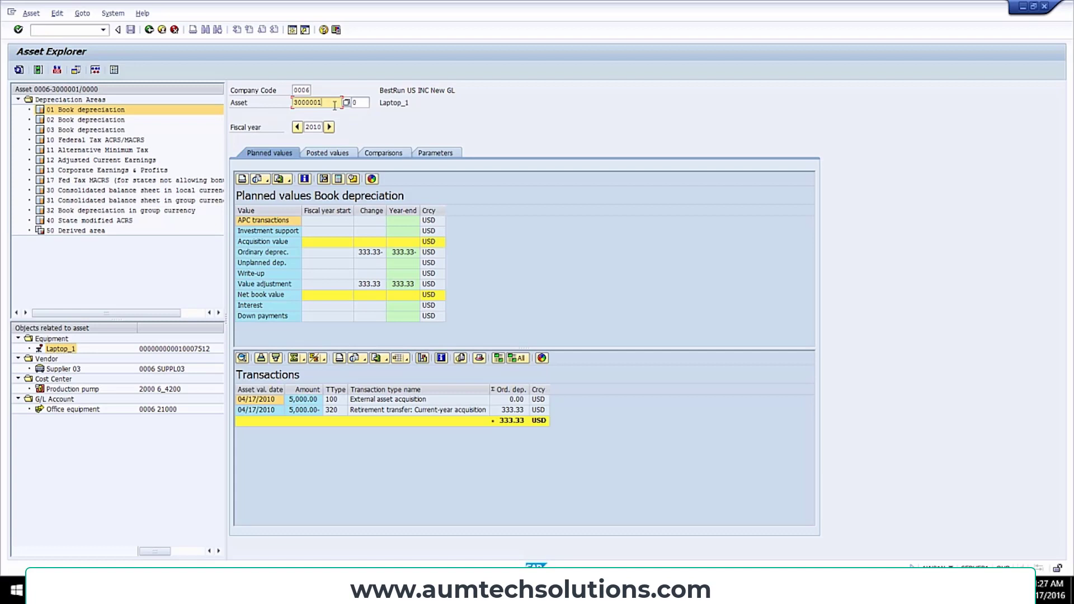
pyautogui.press('XF86AudioLowerVolume')
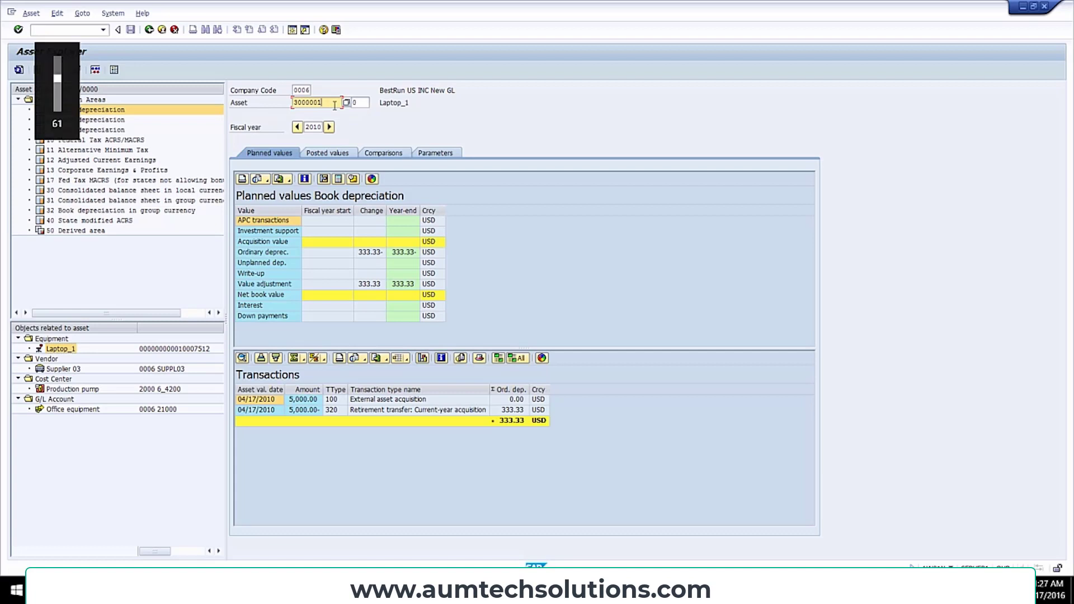